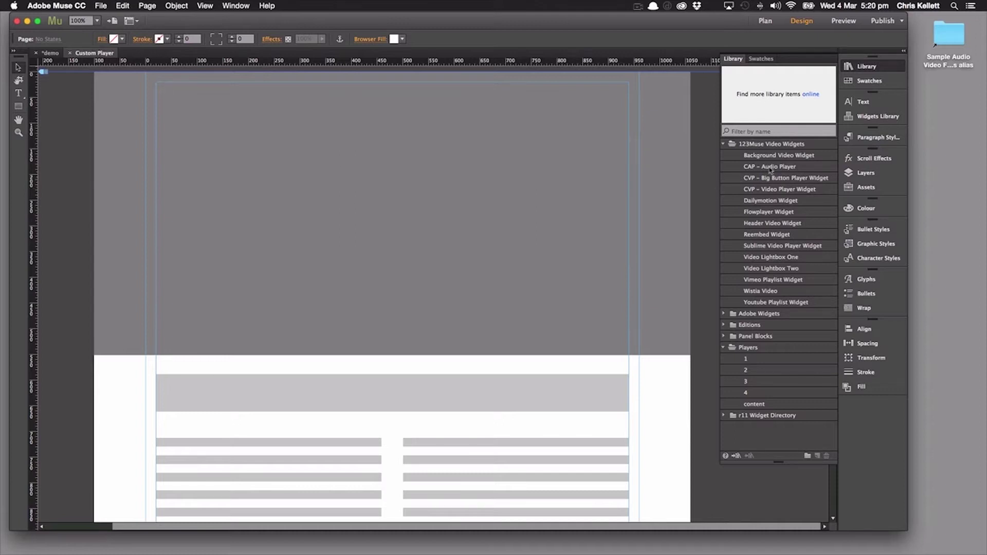
# Drag the 640 × 360 CVP – Video Player Widget from the Library onto the page, centred near the header top
pyautogui.click(768, 189)
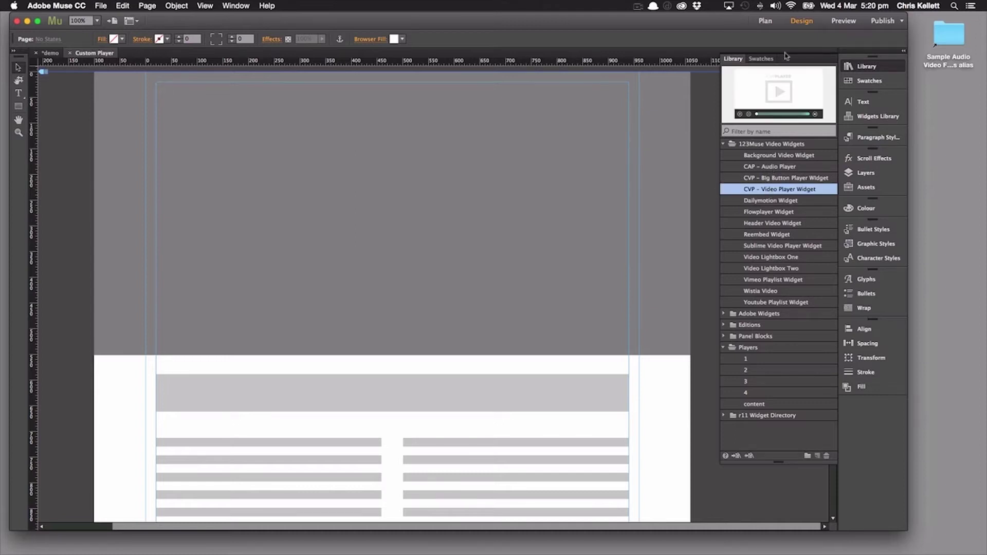
pyautogui.moveTo(766, 97); pyautogui.dragTo(335, 142)
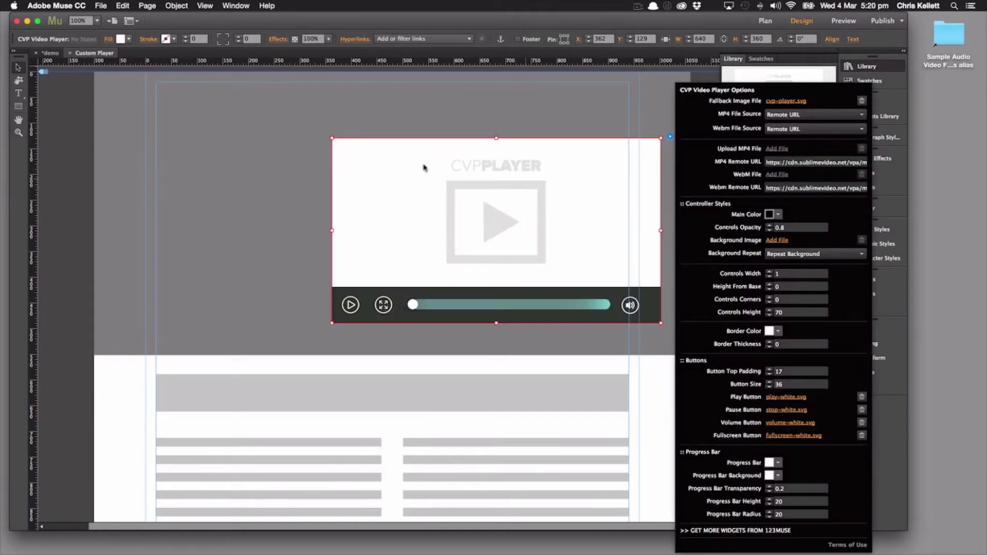
pyautogui.click(426, 165)
pyautogui.moveTo(421, 169); pyautogui.dragTo(425, 161)
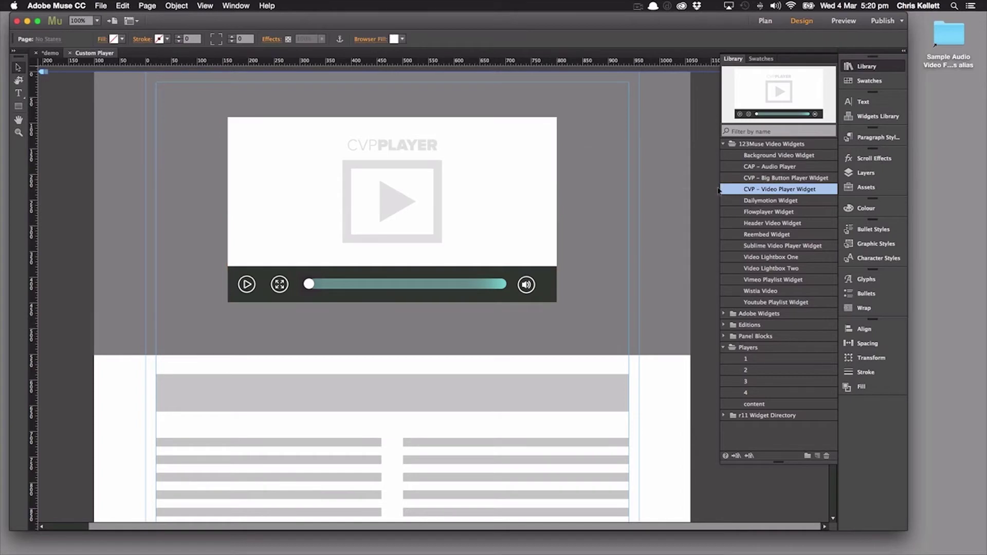
pyautogui.click(566, 116)
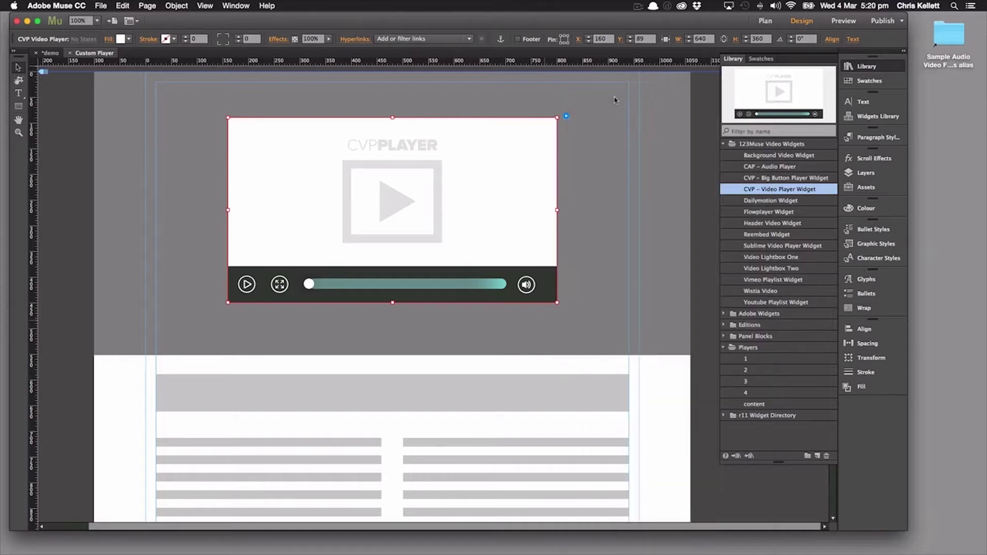
# Preview the page and play the sunset video in the CVP player
pyautogui.click(694, 69)
pyautogui.click(842, 21)
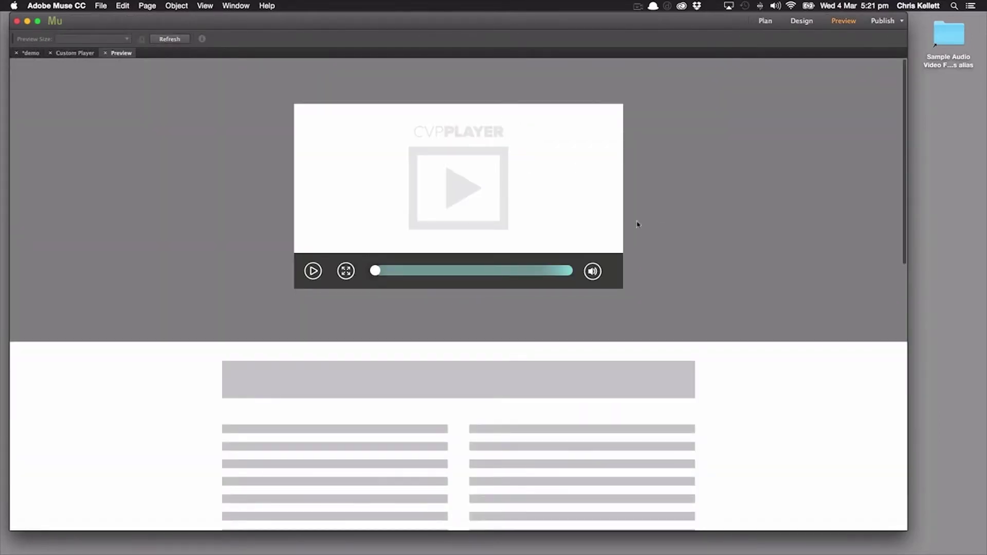
pyautogui.click(313, 271)
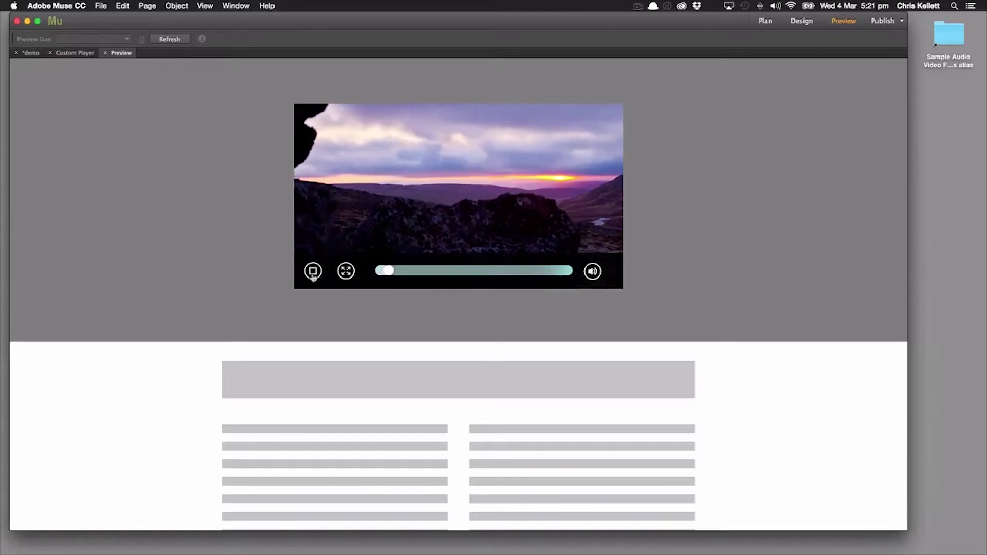
# Return to Design and bring up the CVP Video Player Options for the selected widget
pyautogui.click(105, 53)
pyautogui.click(602, 236)
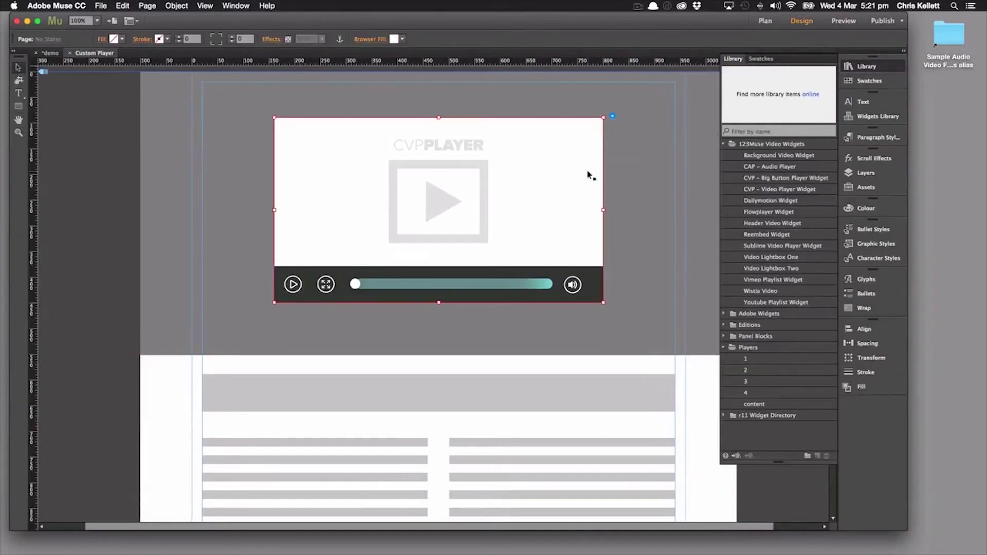
pyautogui.click(612, 117)
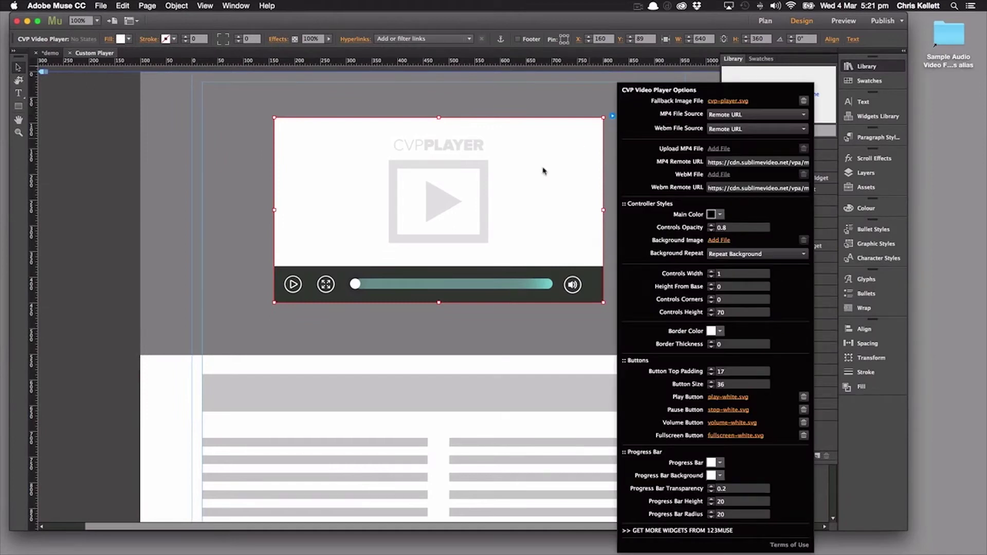
# Try Uploaded File as the MP4 File Source, cancel the upload, and revert to Remote URL
pyautogui.click(726, 118)
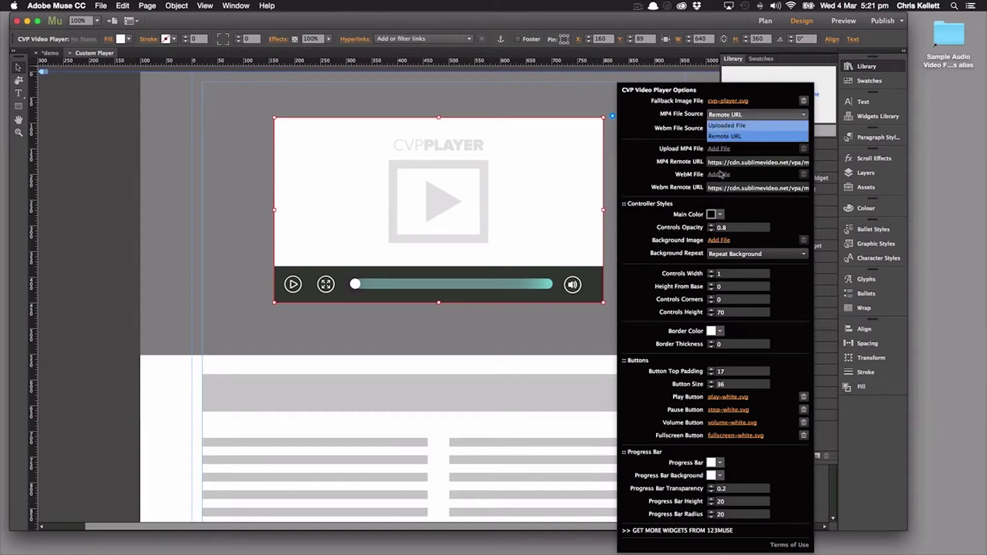
pyautogui.press('Return')
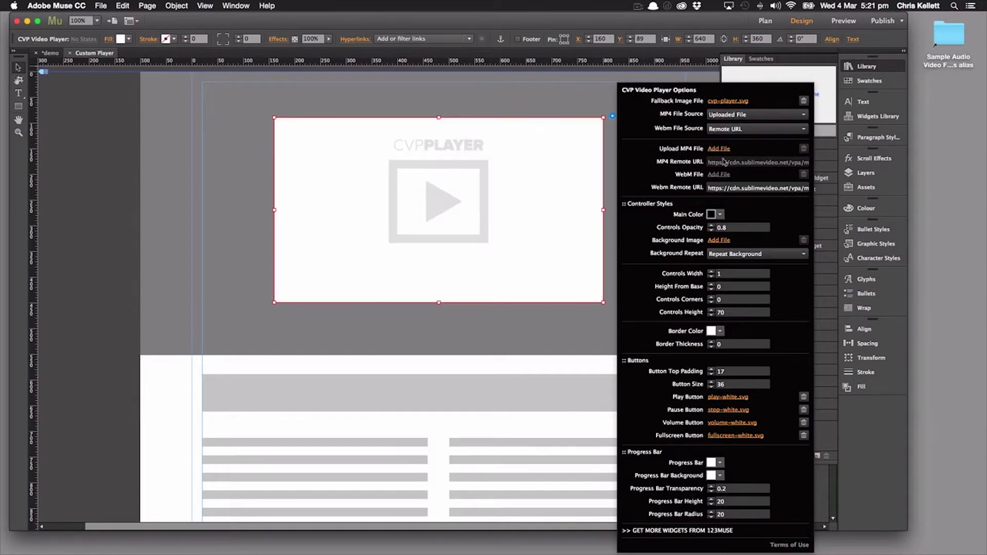
pyautogui.click(719, 149)
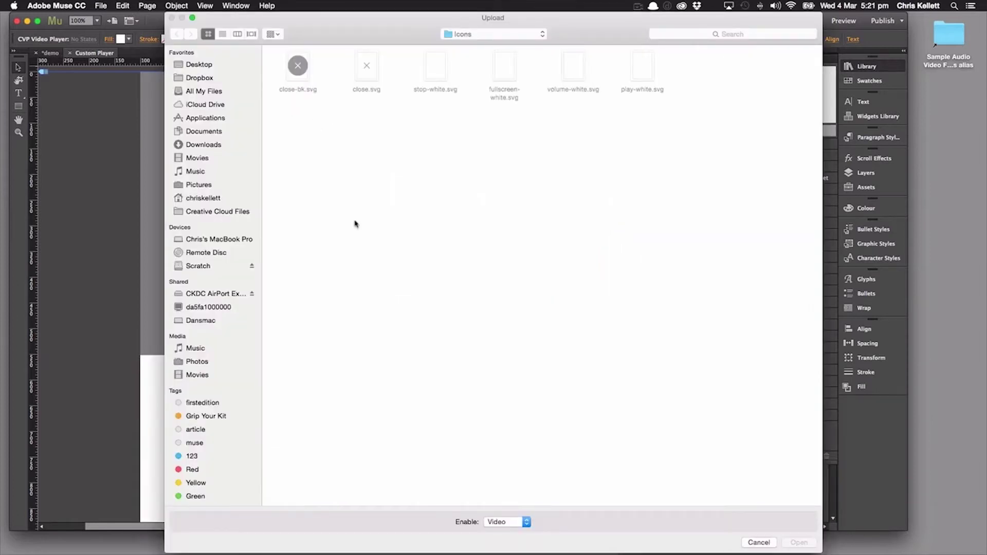
pyautogui.click(758, 542)
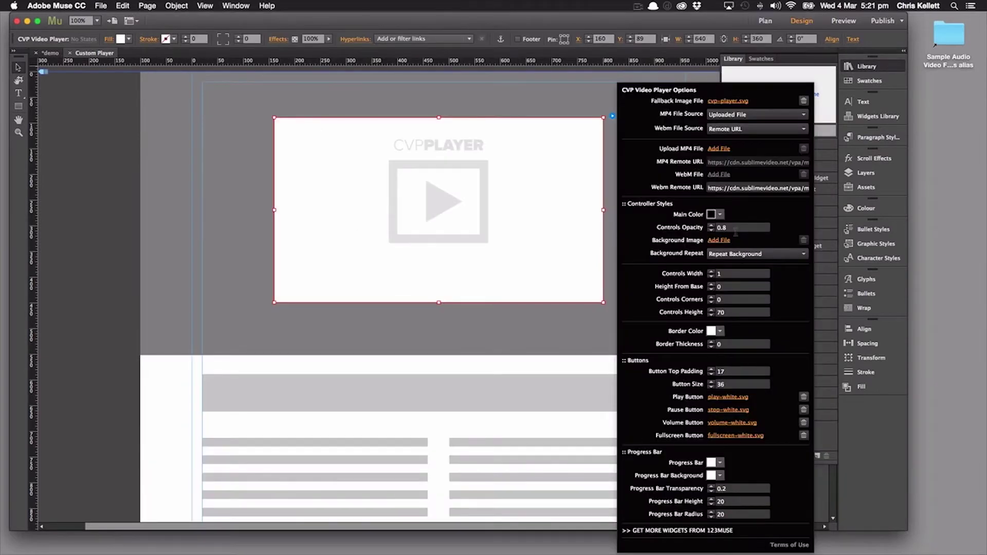
pyautogui.click(730, 115)
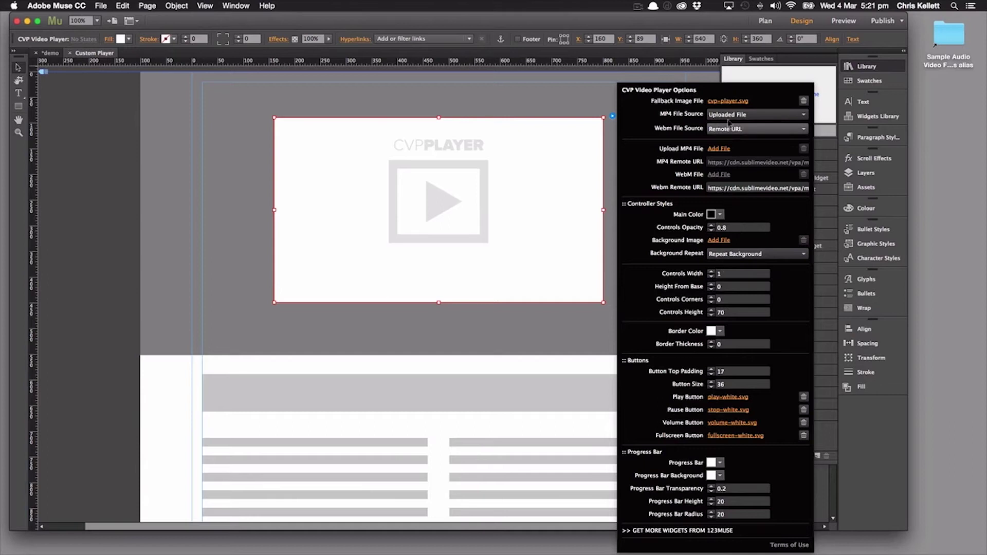
pyautogui.click(728, 136)
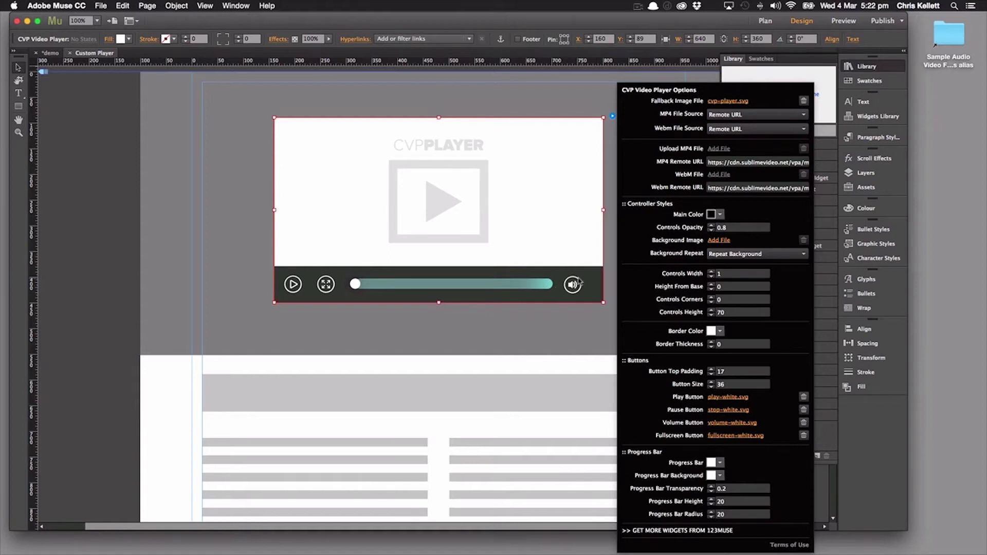
# Set Height From Base to -70 so the widget grows to 430 tall below the video
pyautogui.click(733, 287)
pyautogui.press('Return')
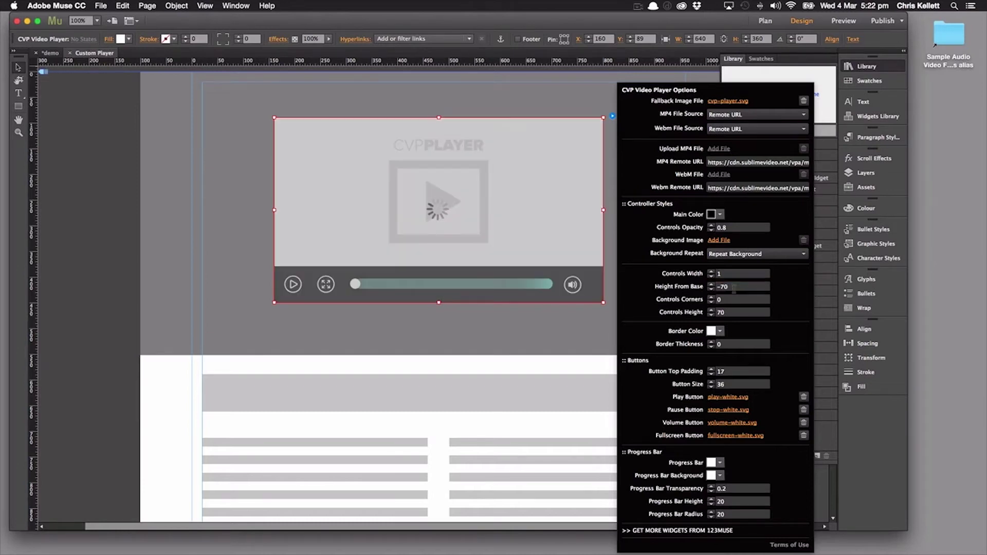
pyautogui.click(509, 244)
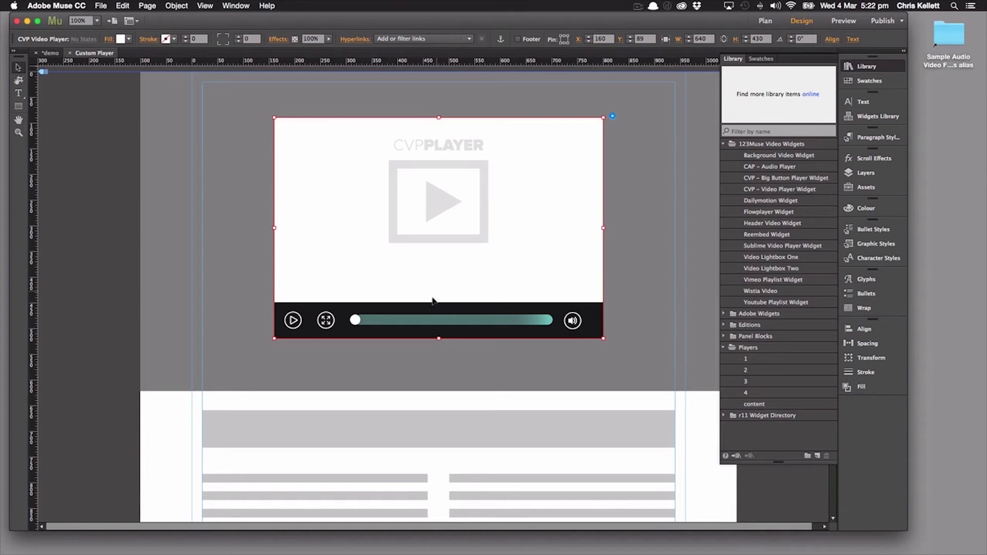
pyautogui.click(612, 117)
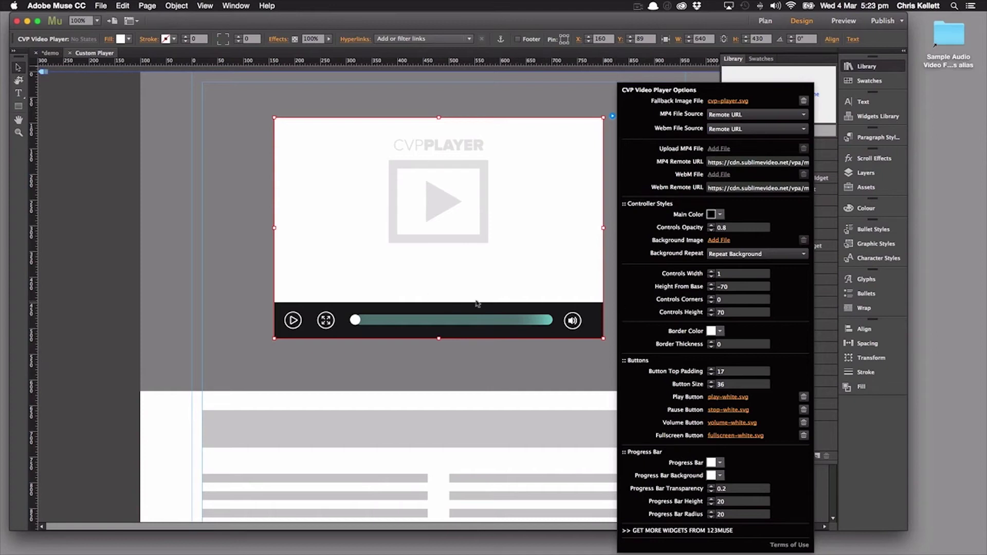
# Set Height From Base to 10 and drag the player's bottom edge up to 360 px tall
pyautogui.click(734, 286)
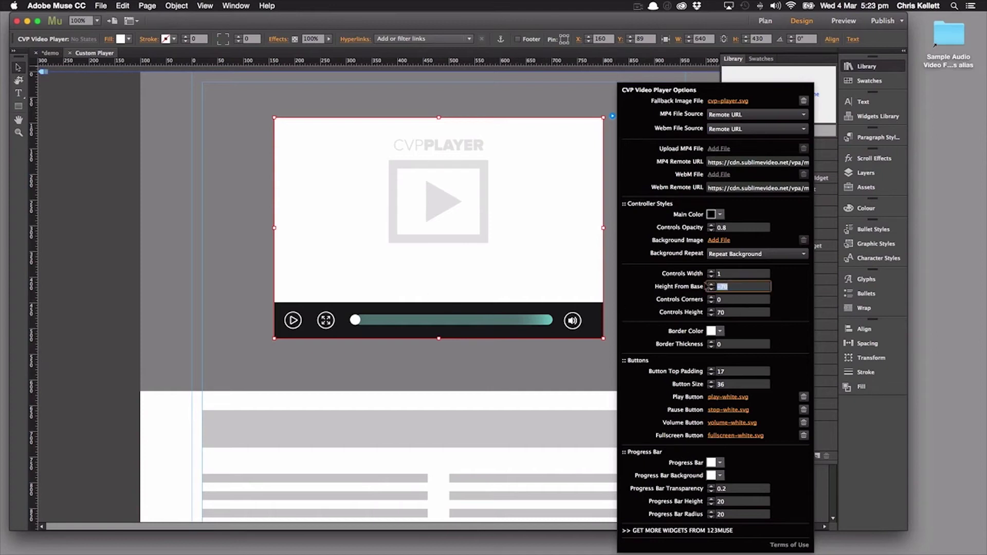
pyautogui.write('20')
pyautogui.press('Return')
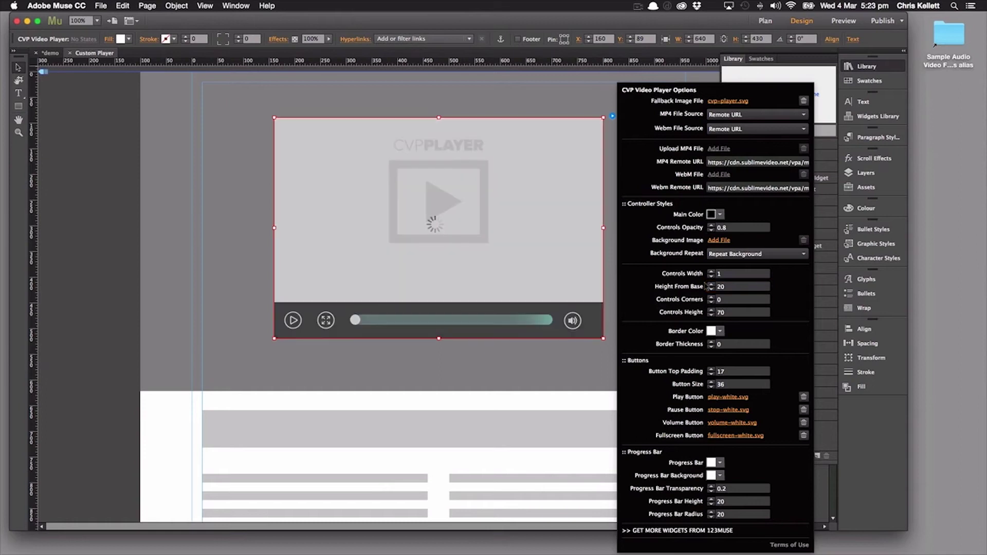
pyautogui.click(714, 289)
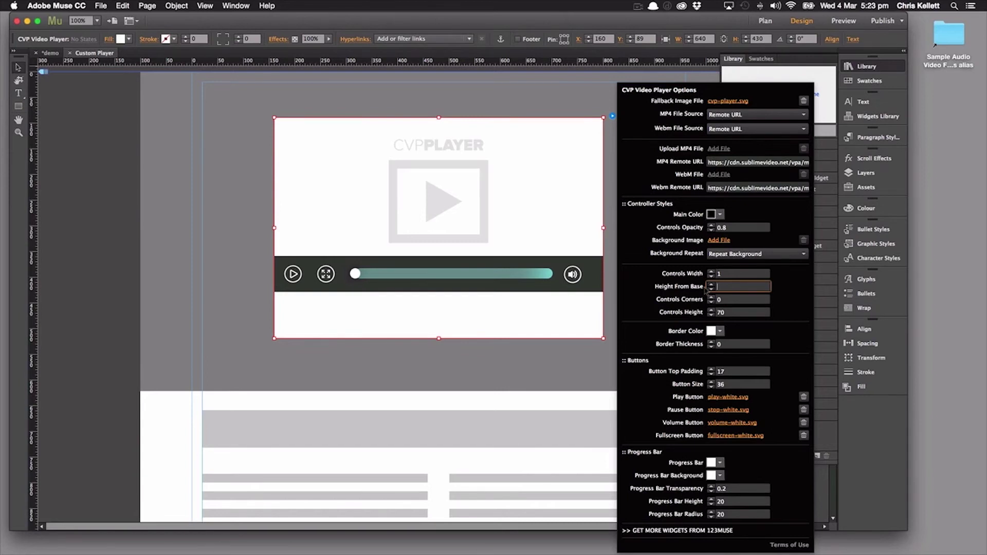
pyautogui.write('10')
pyautogui.press('Return')
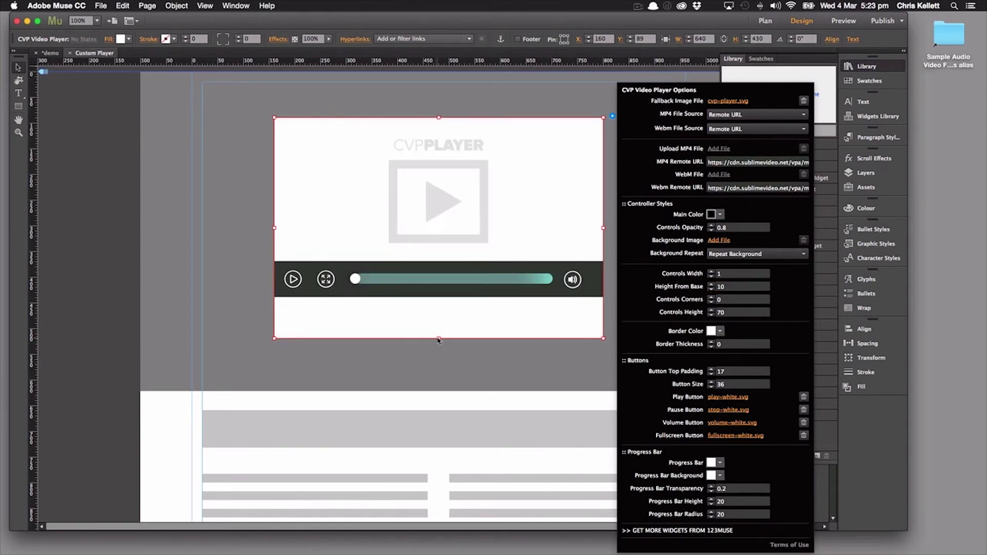
pyautogui.click(450, 321)
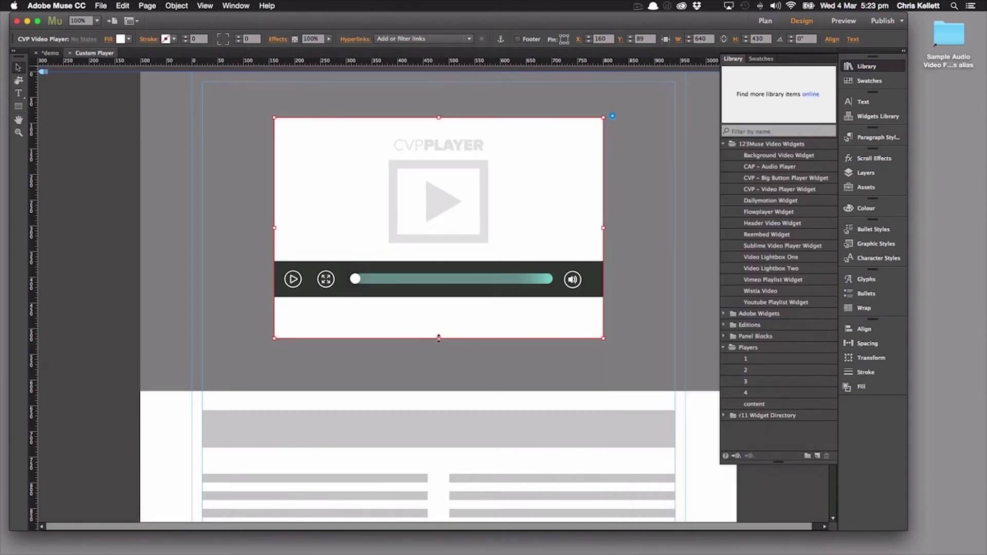
pyautogui.moveTo(439, 333); pyautogui.dragTo(439, 302)
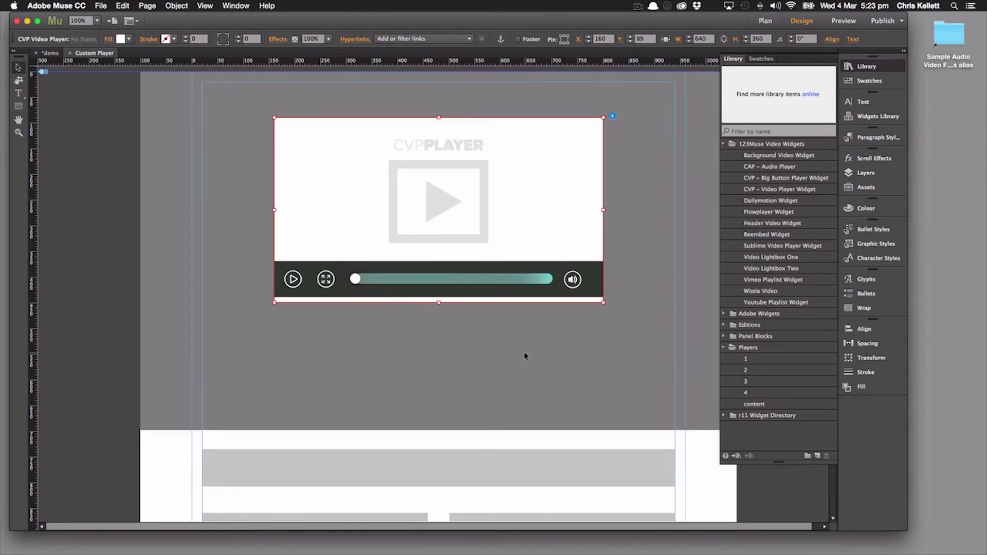
# Set Controls Width to 0.9 and Controls Corners to 100 in the player options
pyautogui.click(612, 116)
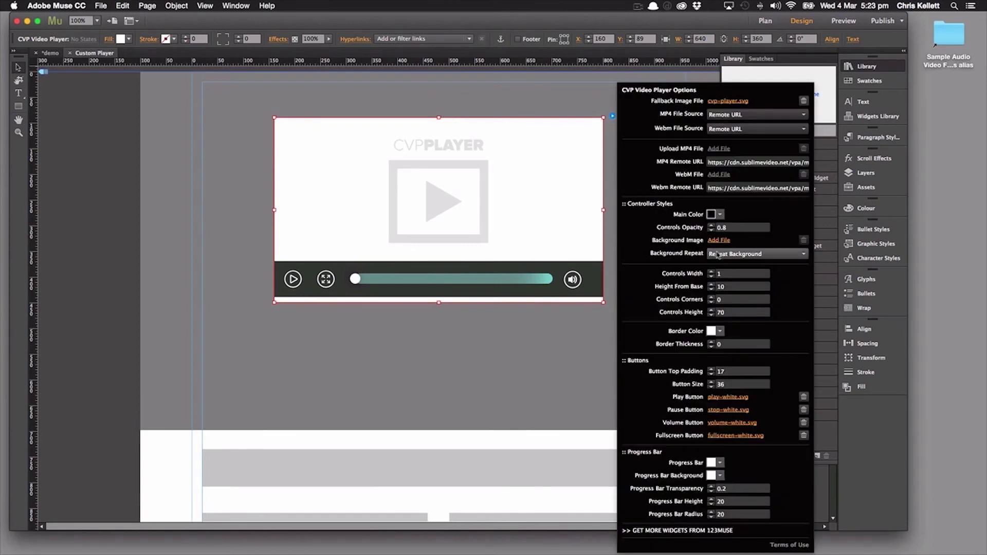
pyautogui.click(734, 275)
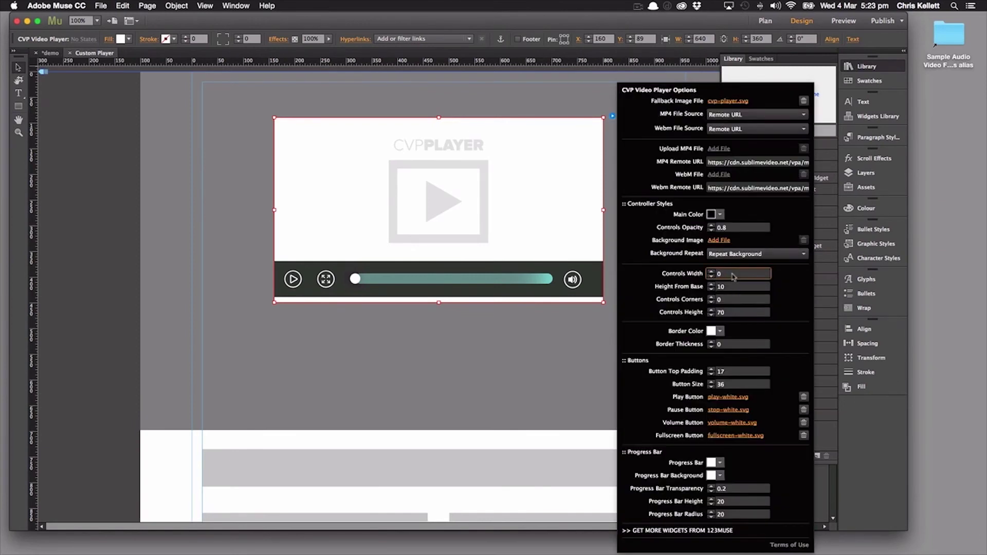
pyautogui.write('0.9')
pyautogui.press('Return')
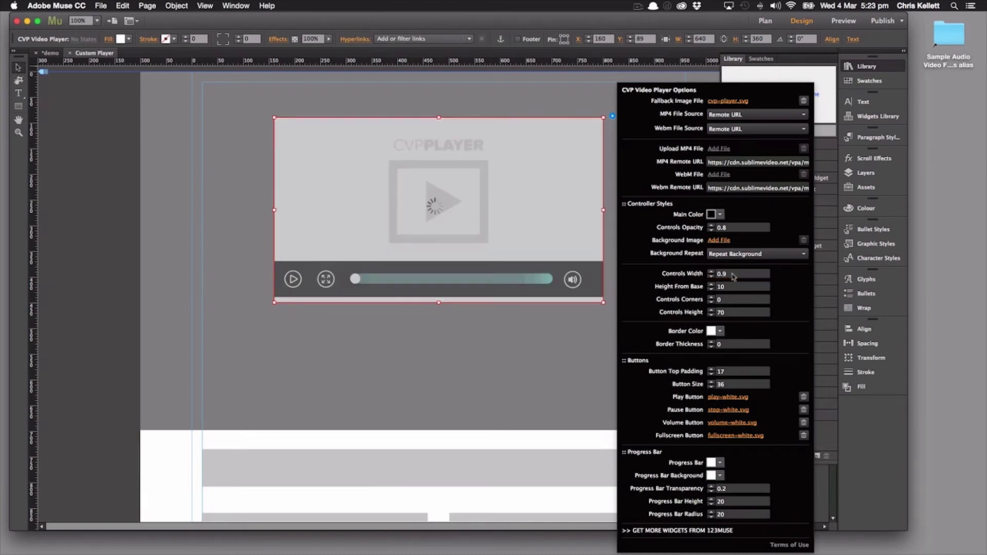
pyautogui.click(741, 300)
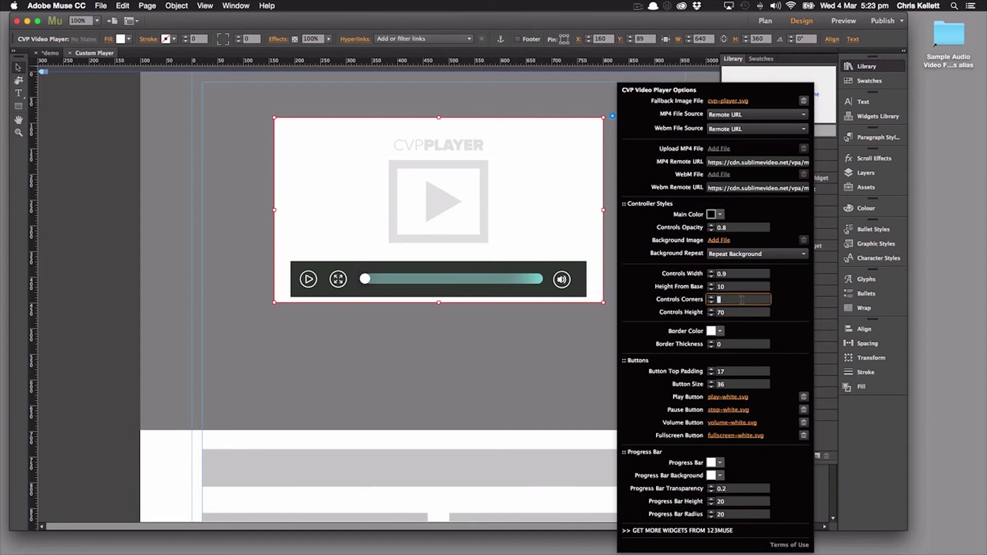
pyautogui.write('100')
pyautogui.press('Return')
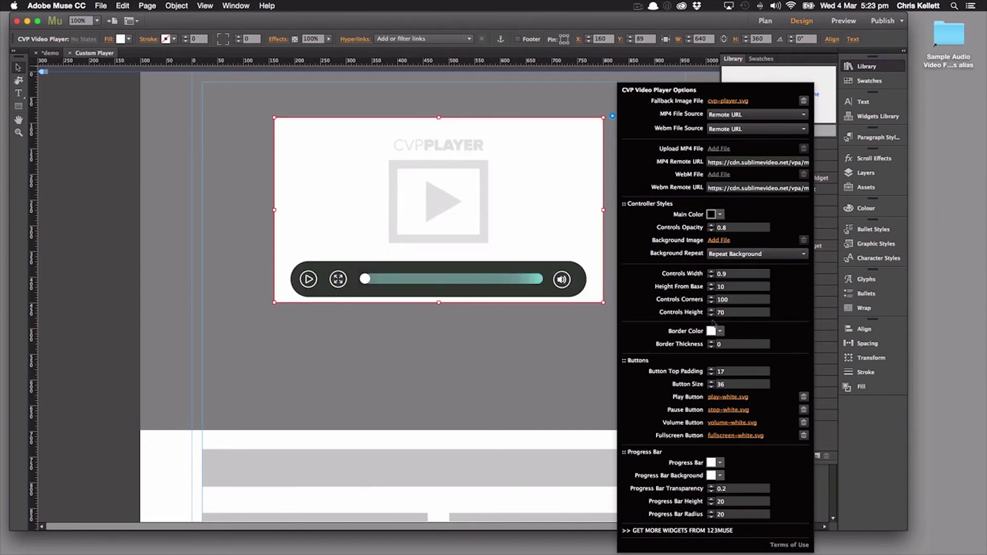
# Set the control bar's Main Color to red ED1C24
pyautogui.click(720, 215)
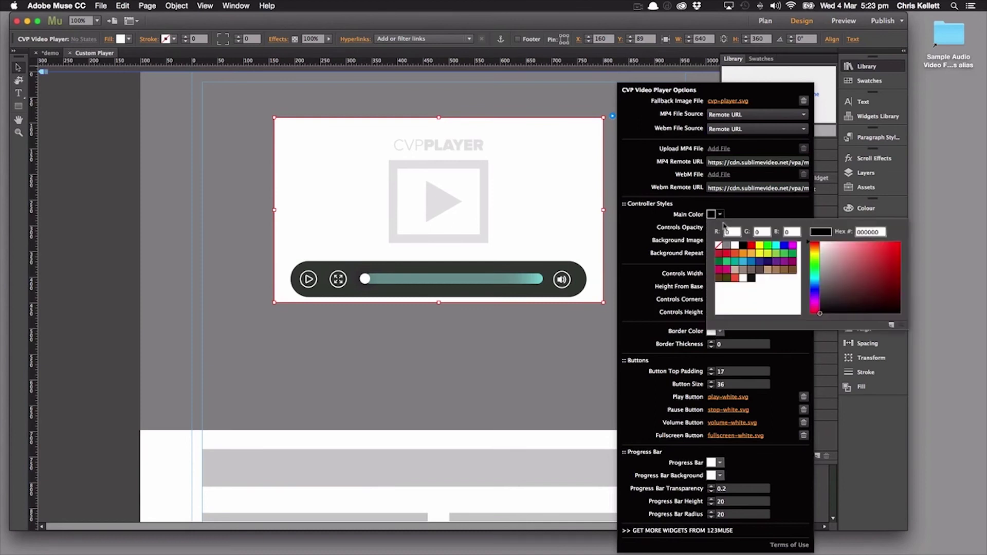
pyautogui.click(726, 254)
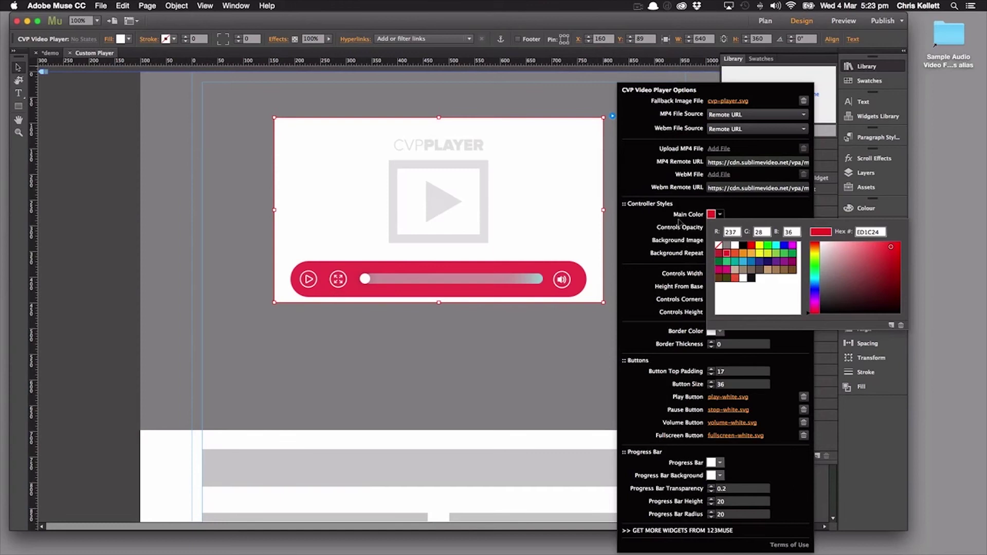
pyautogui.click(669, 227)
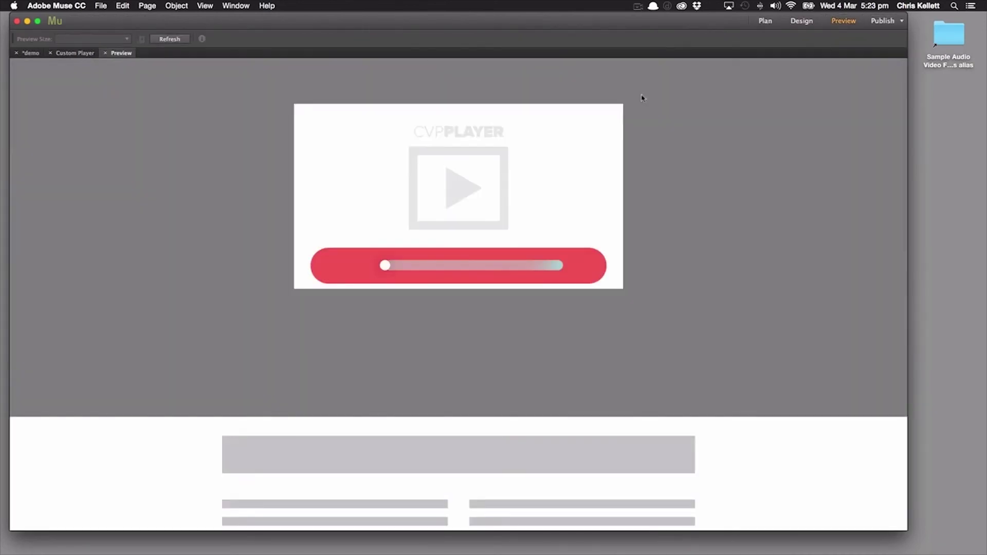
# Play and pause the video in Preview, then go back to Design view
pyautogui.click(329, 266)
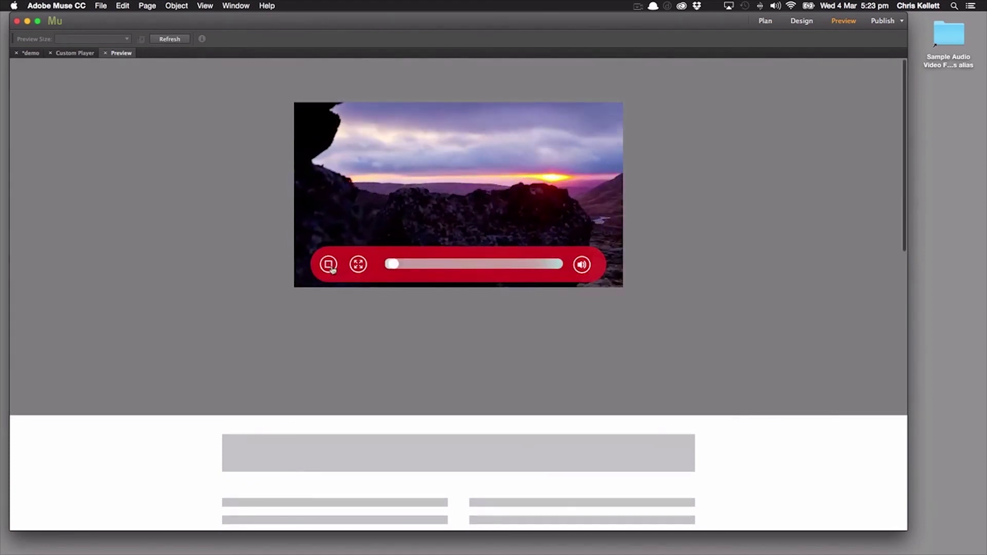
pyautogui.click(332, 266)
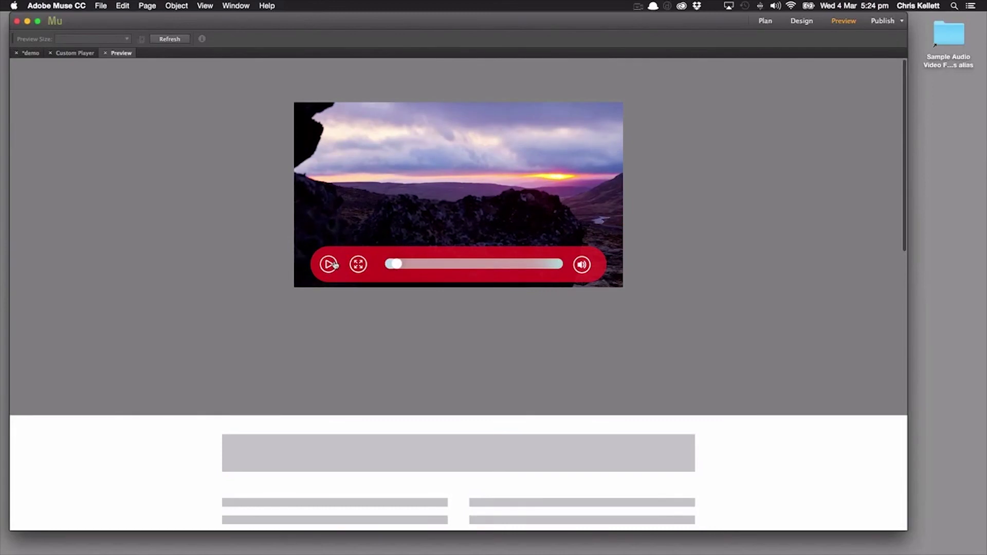
pyautogui.click(105, 53)
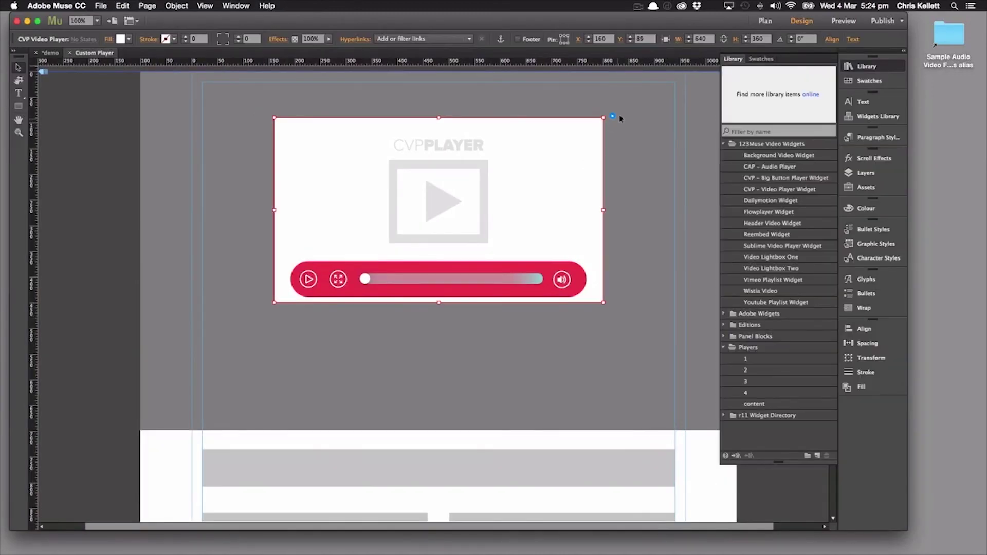
# Reopen the CVP Video Player Options showing Main Color red and Controls Height 70
pyautogui.click(613, 116)
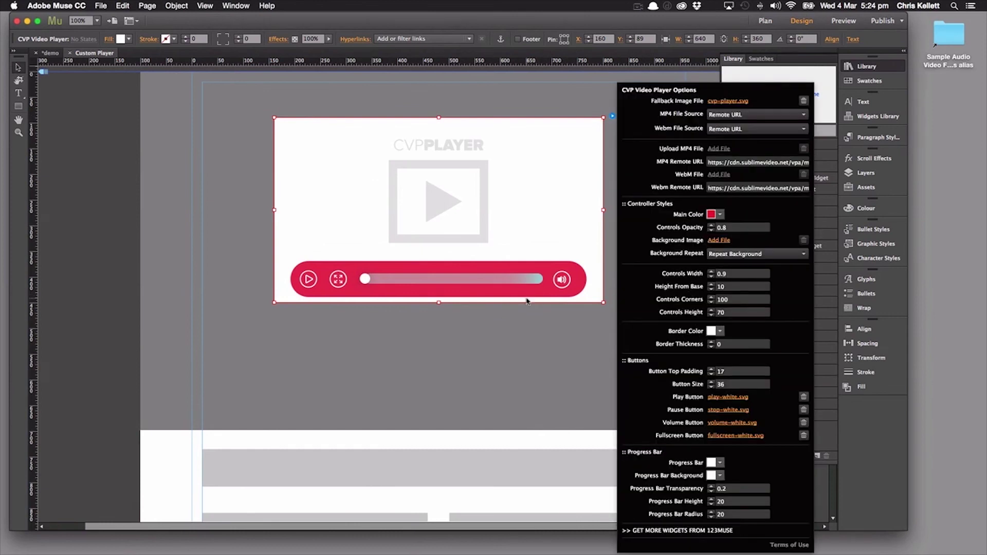
pyautogui.click(661, 317)
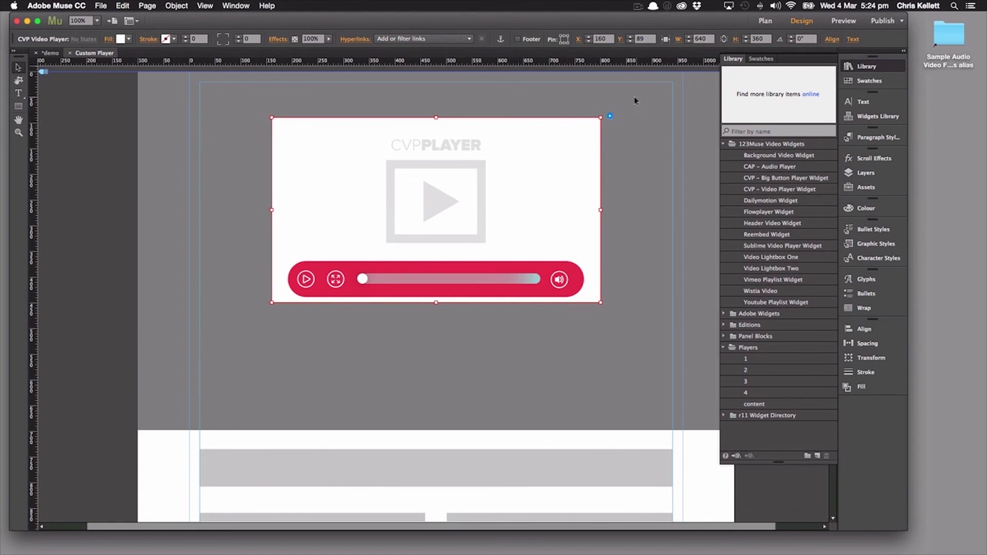
pyautogui.click(609, 116)
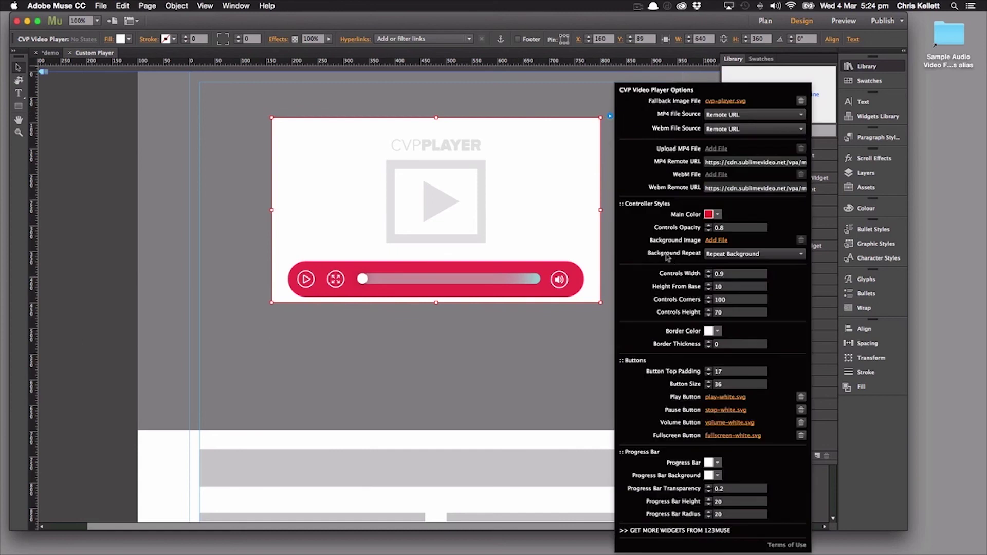